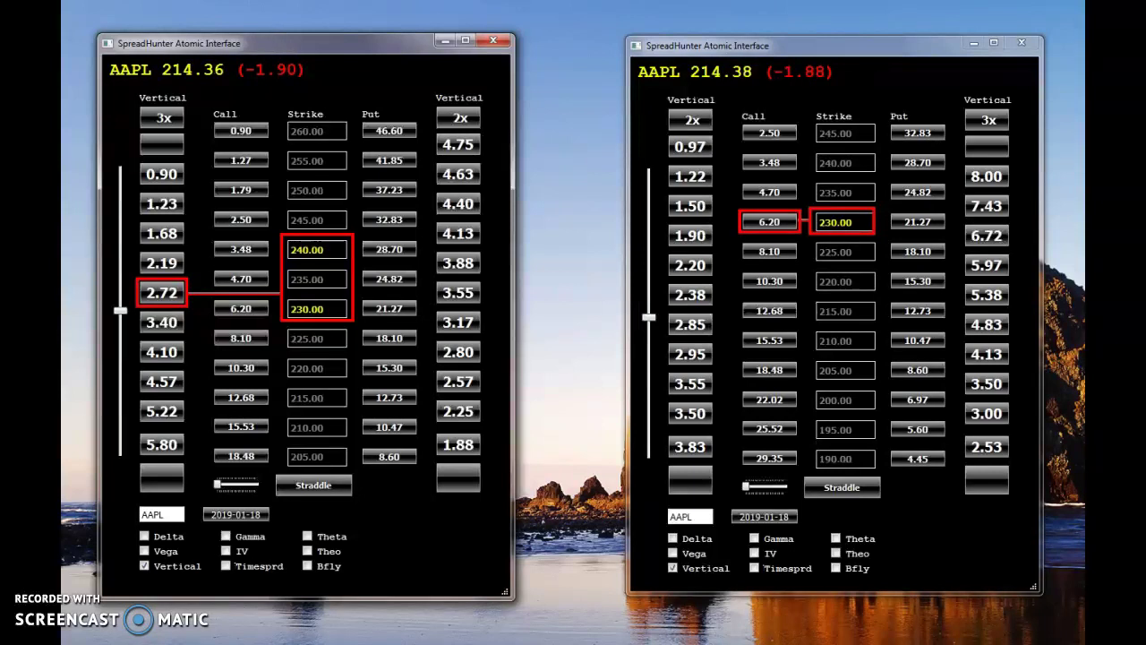
- Try single AAPL calls at the 225, 235 and 230 strikes in the chain
left_click(760, 518)
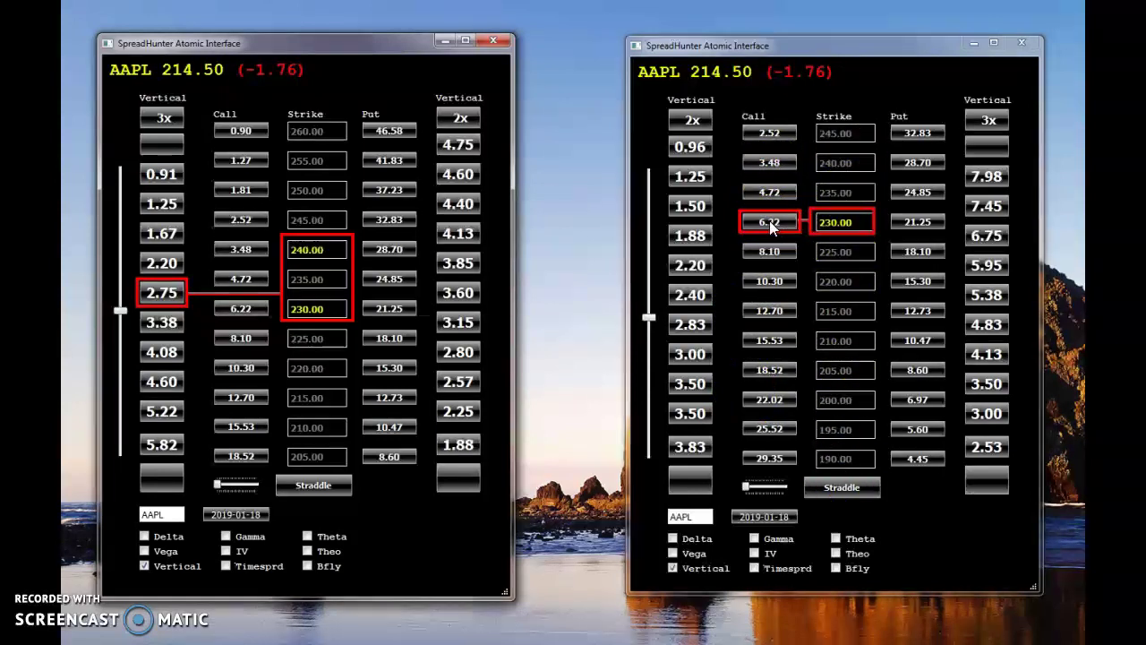
left_click(835, 224)
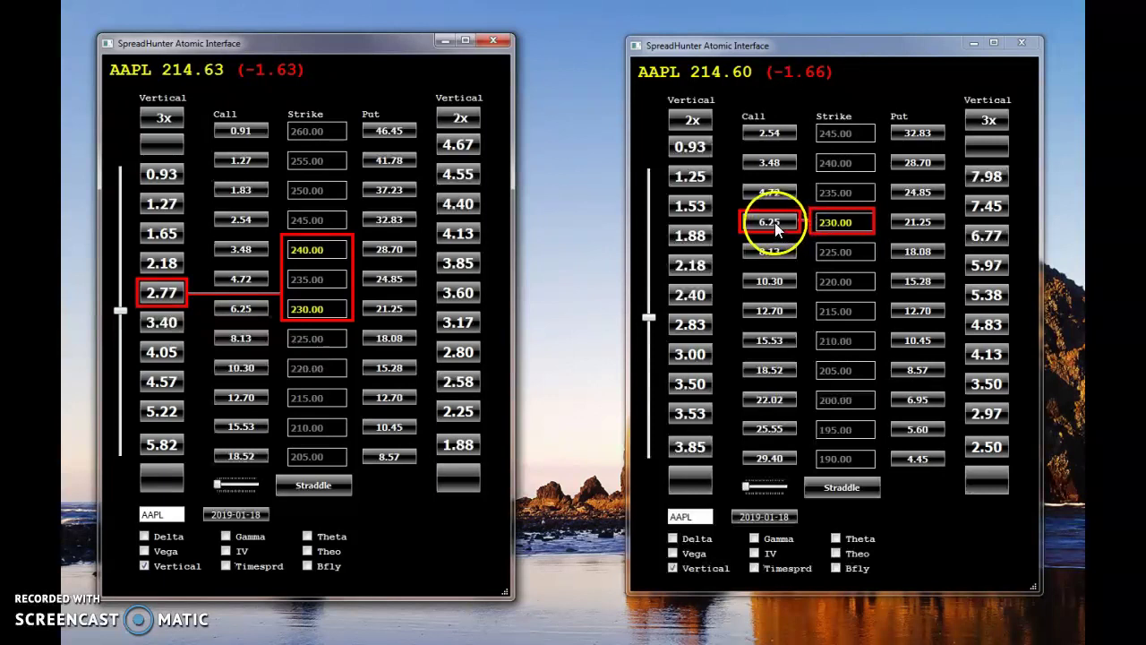
left_click(777, 247)
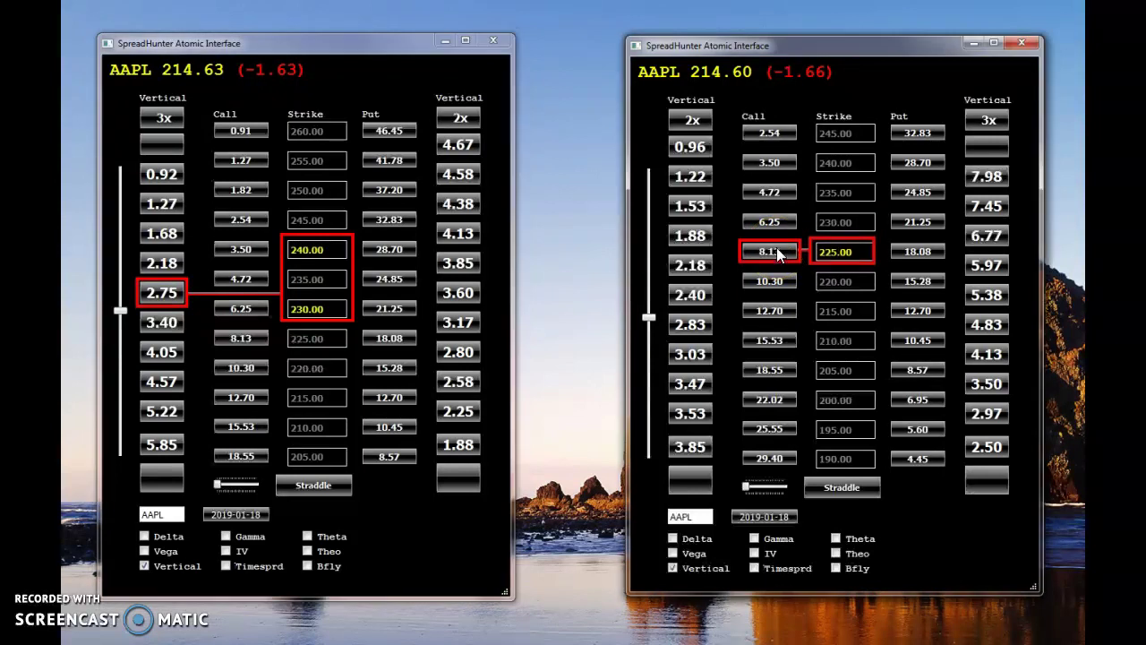
left_click(773, 192)
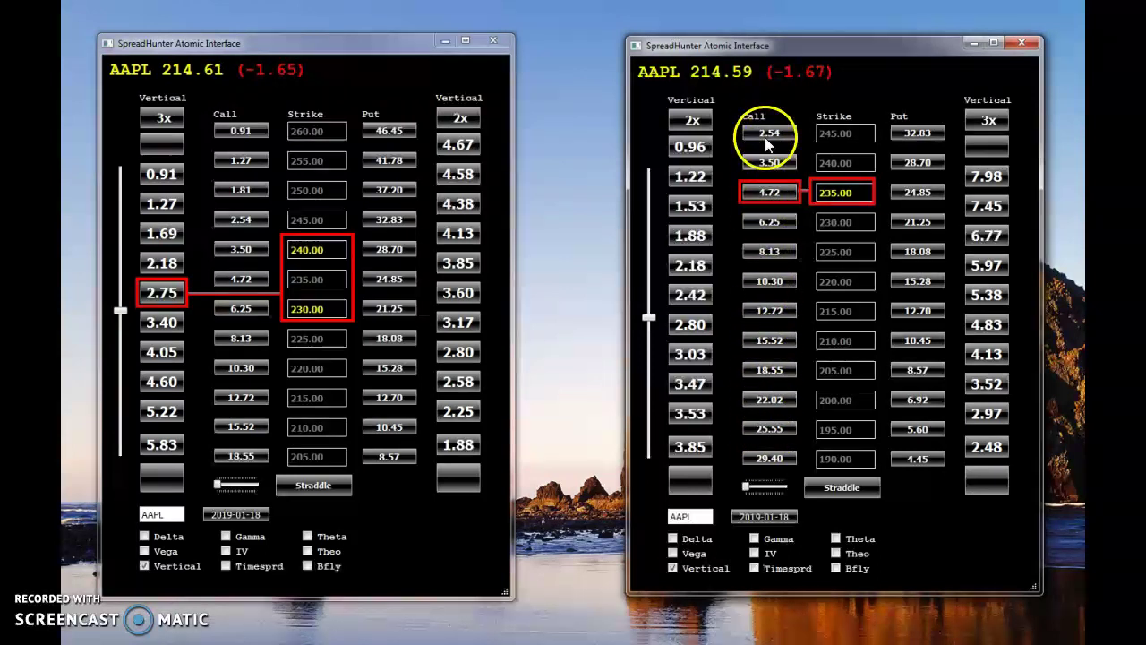
left_click(775, 223)
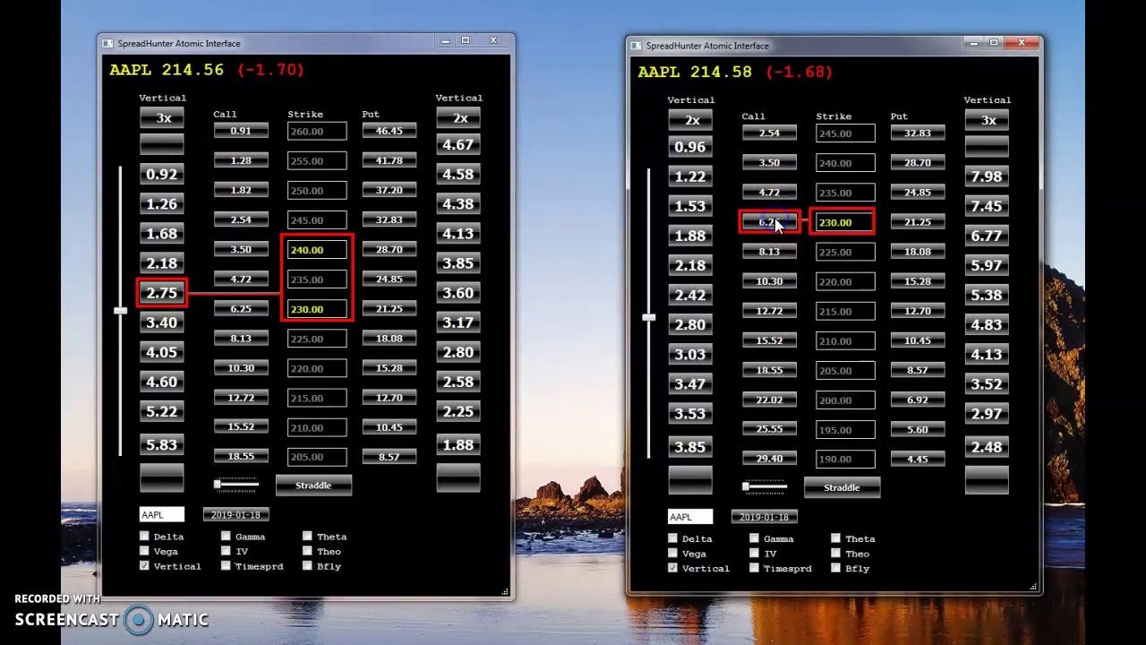
left_click(762, 223)
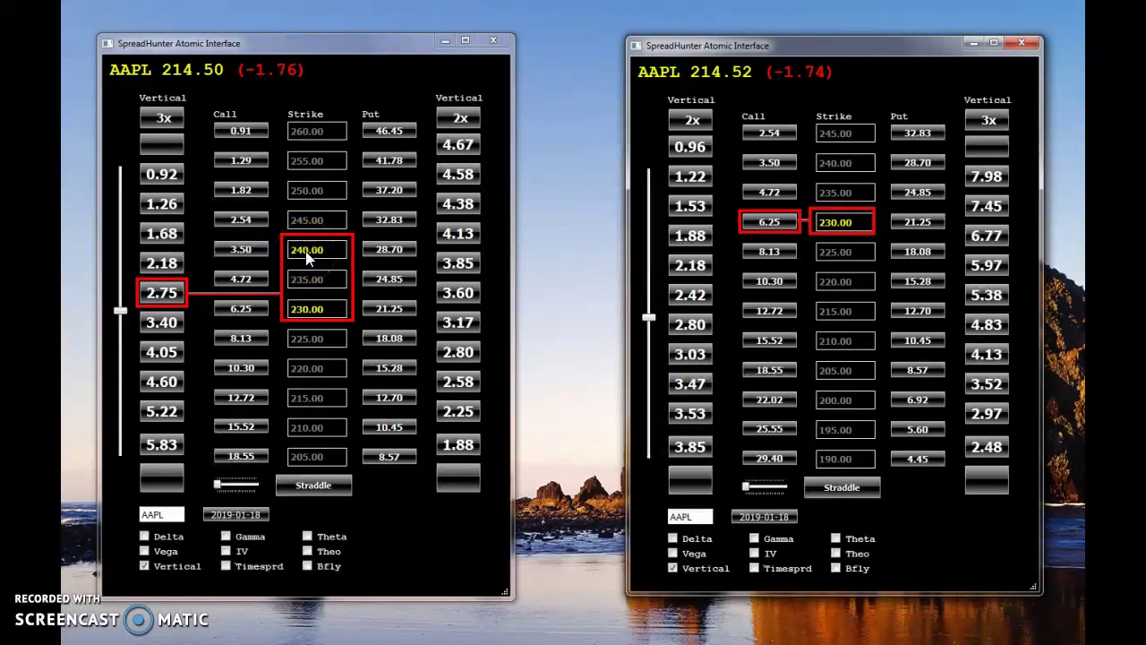
- Select the 230/240 call vertical at 2.78 and drag its order ticket into view
left_click(296, 296)
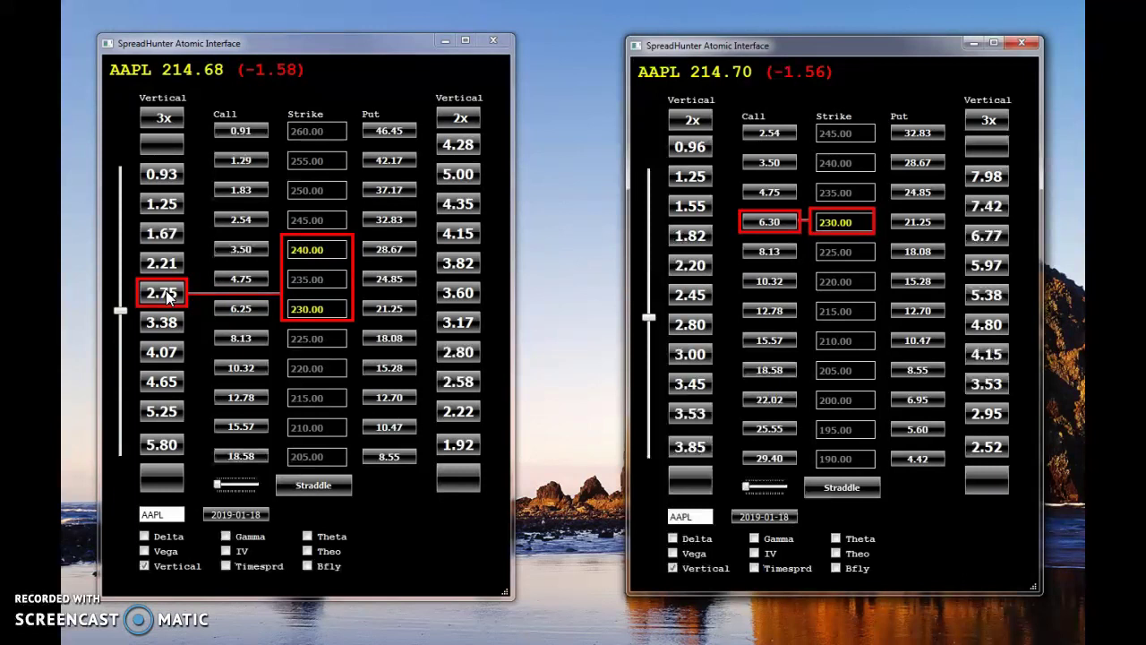
mouse_move(167, 298)
left_mouse_down()
mouse_move(267, 309)
mouse_move(307, 246)
left_mouse_up()
left_click(766, 237)
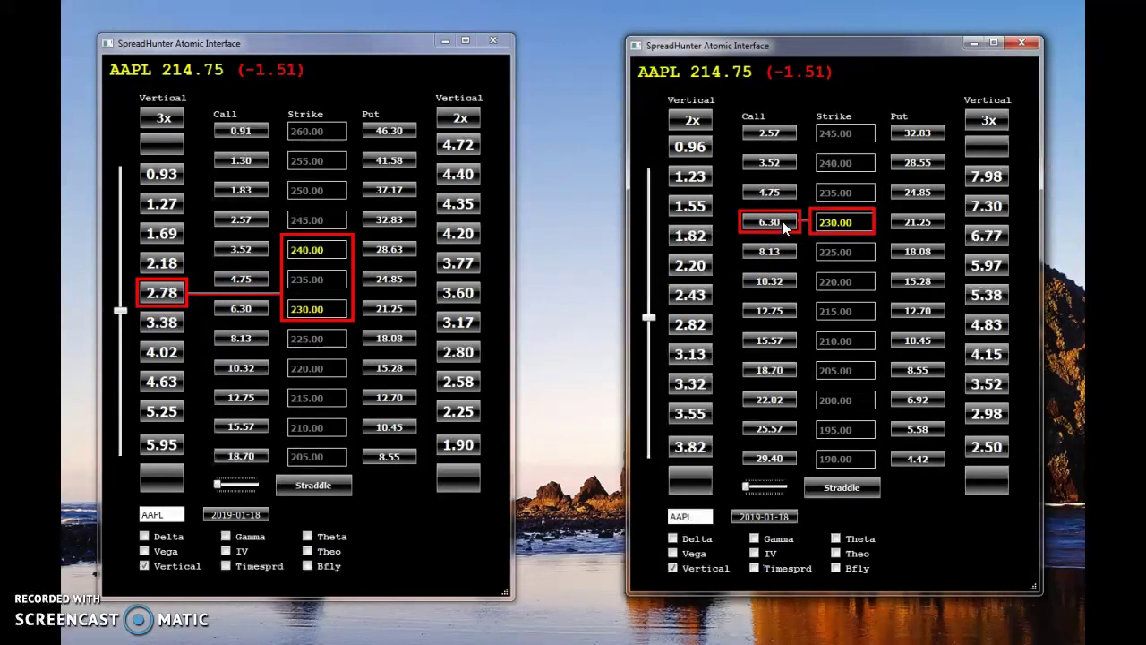
left_click_drag(716, 285, 167, 324)
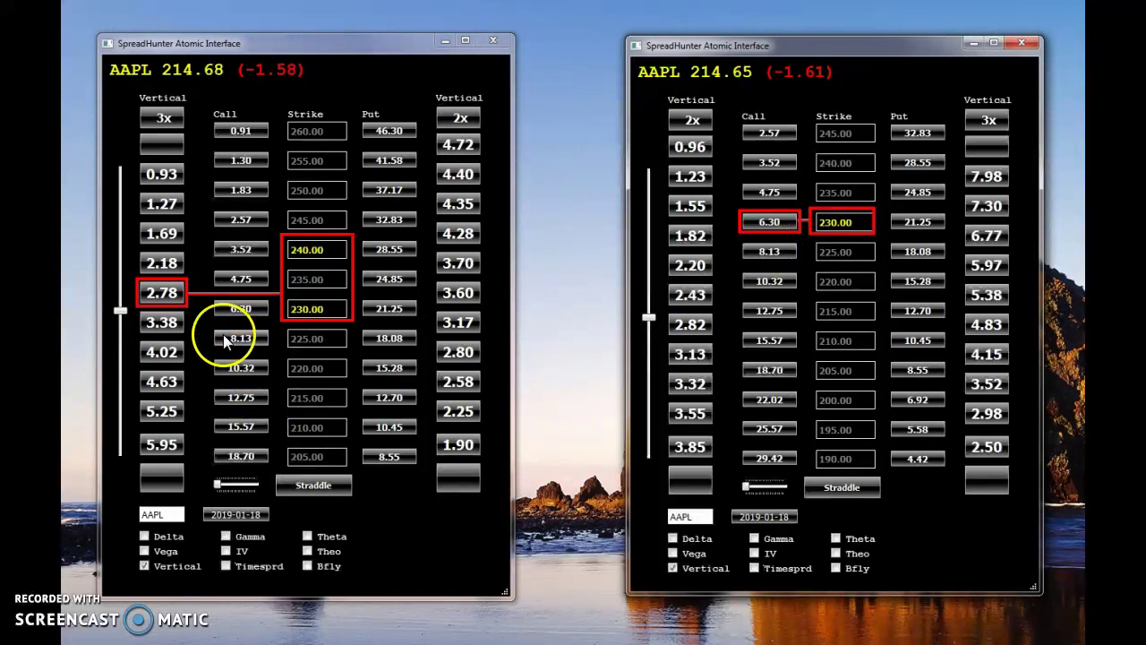
left_click(168, 324)
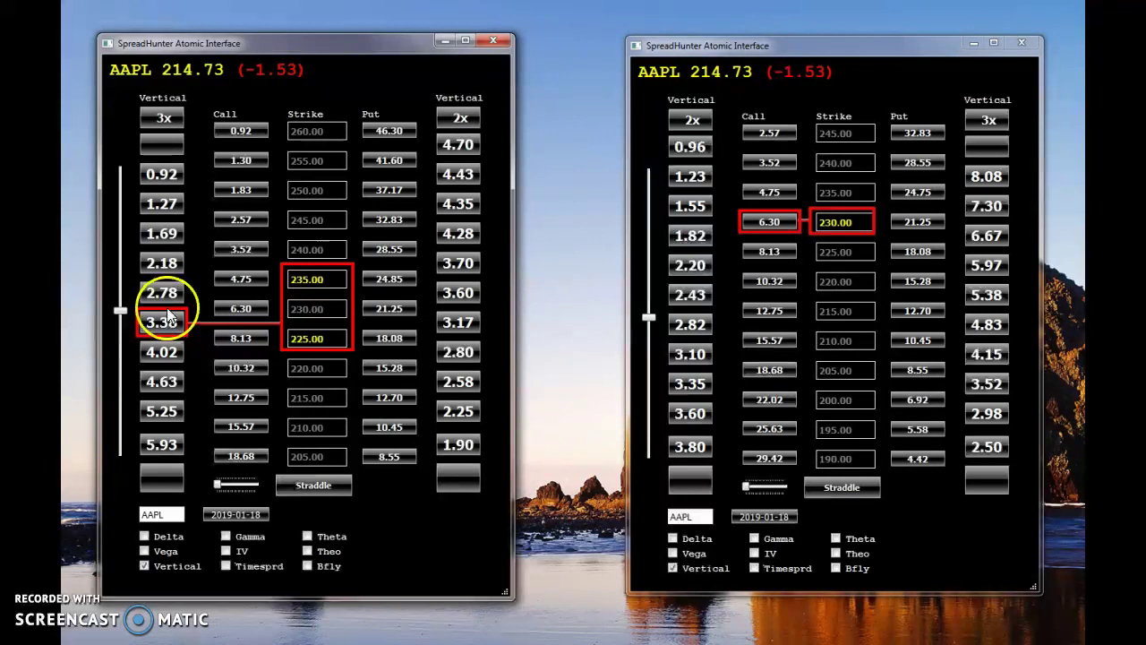
left_click_drag(168, 324, 173, 267)
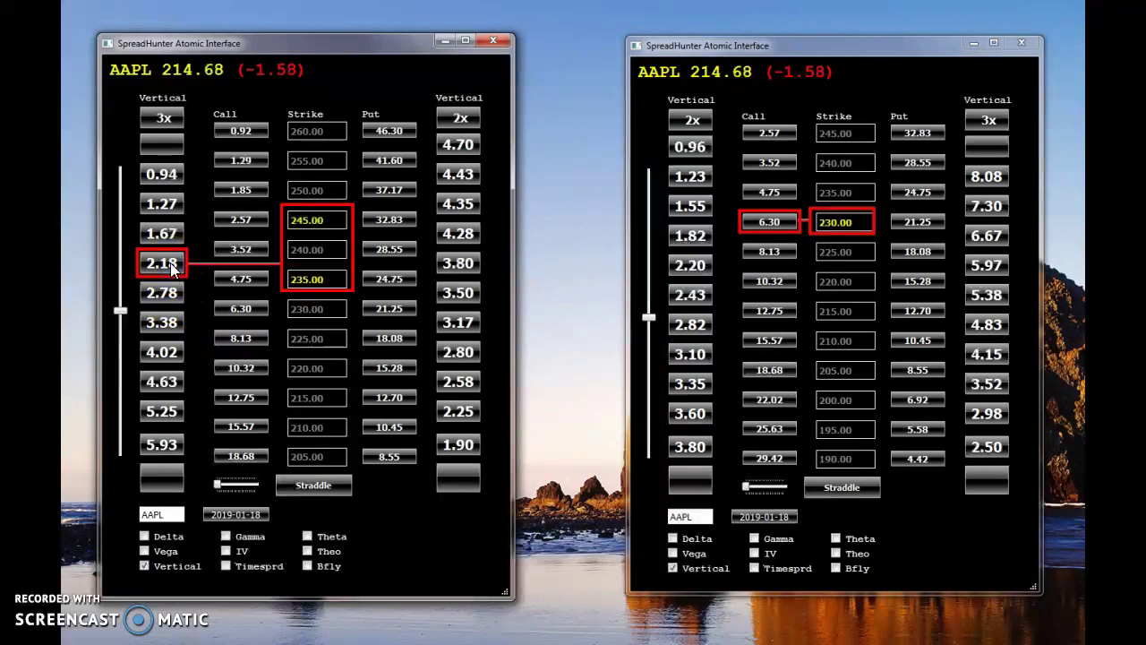
left_click(161, 271)
left_click_drag(161, 270, 169, 300)
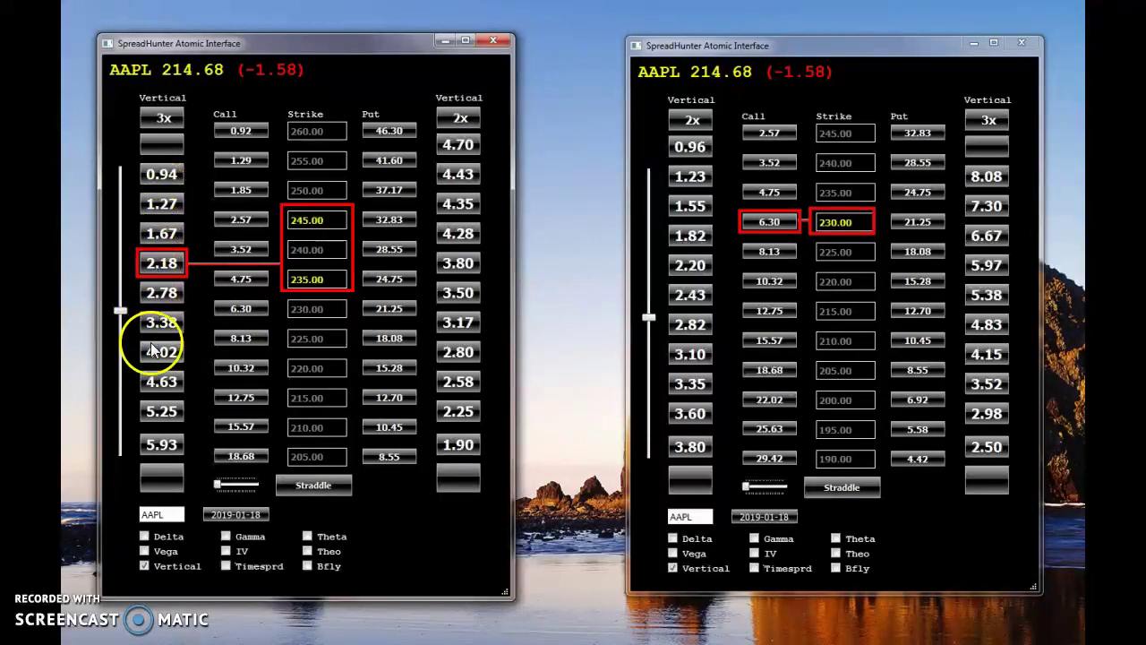
left_click(169, 300)
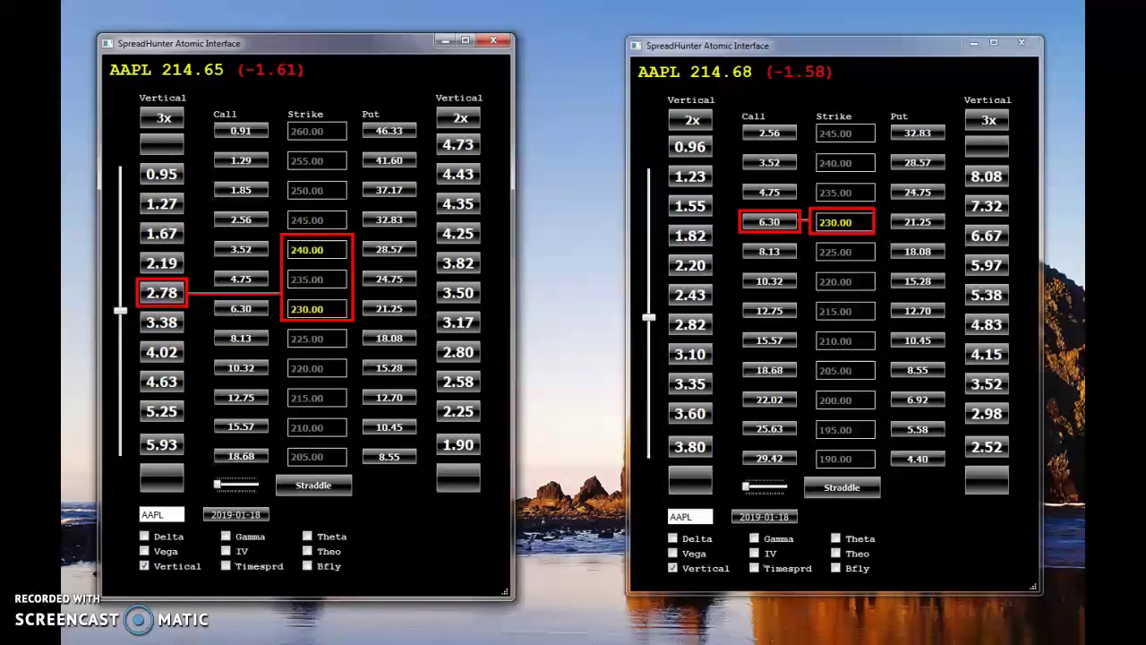
left_click_drag(558, 475, 545, 417)
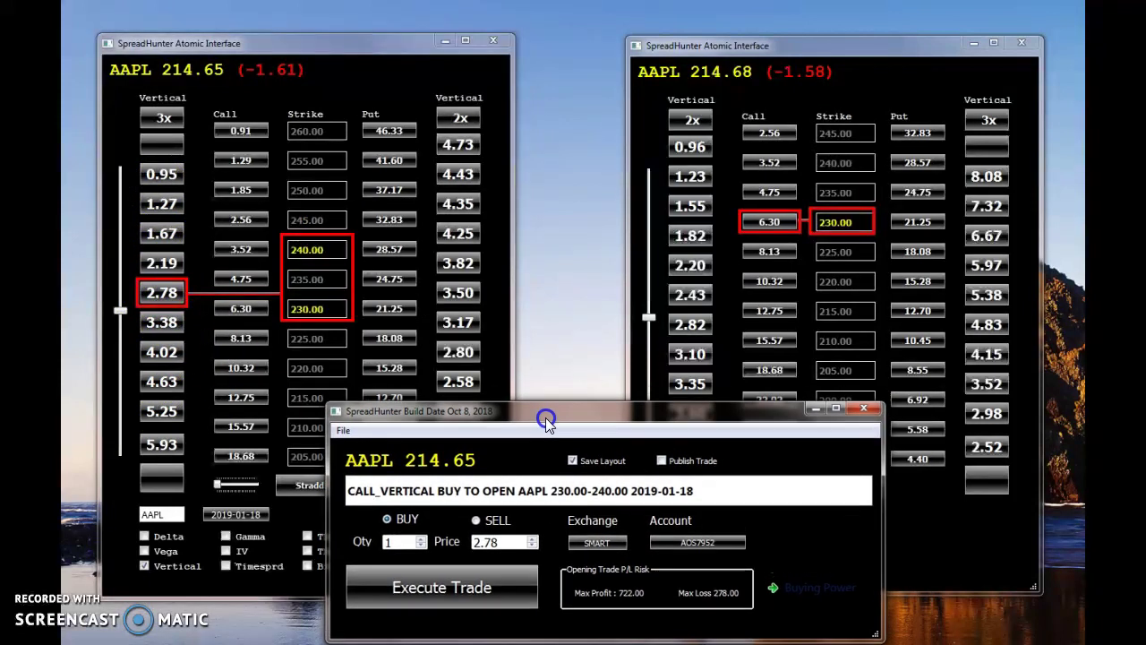
- Switch the ticket to the 225/235 vertical at 3.35, then to the 235/245 vertical at 2.20
left_click(162, 322)
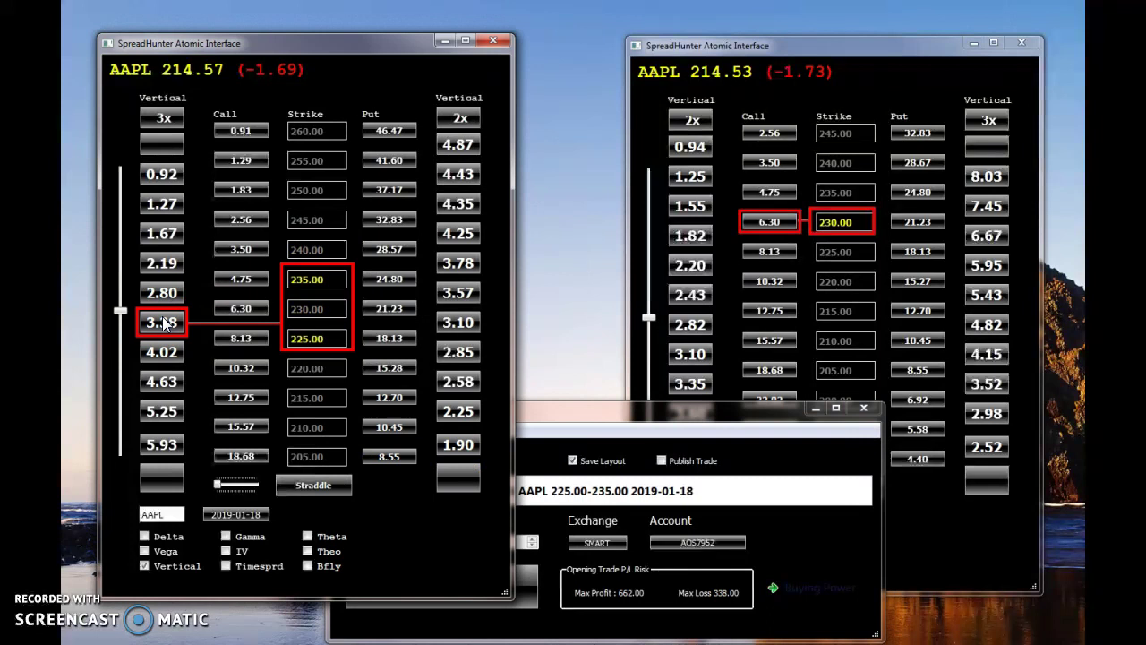
left_click(638, 410)
left_click(579, 524)
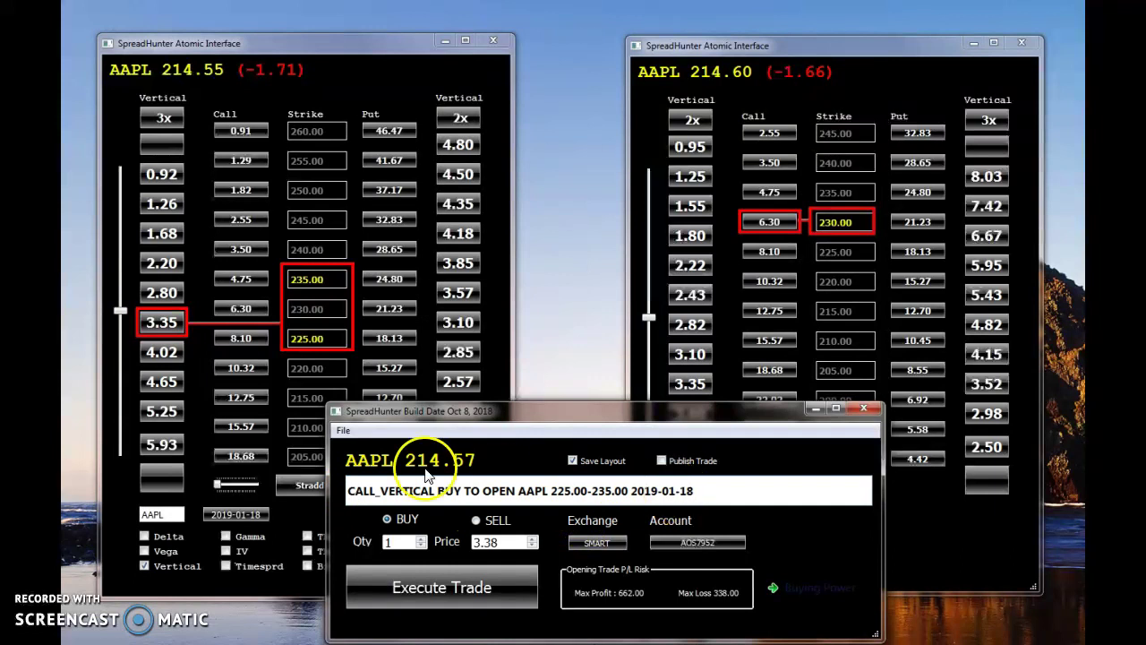
left_click(163, 268)
left_click(162, 266)
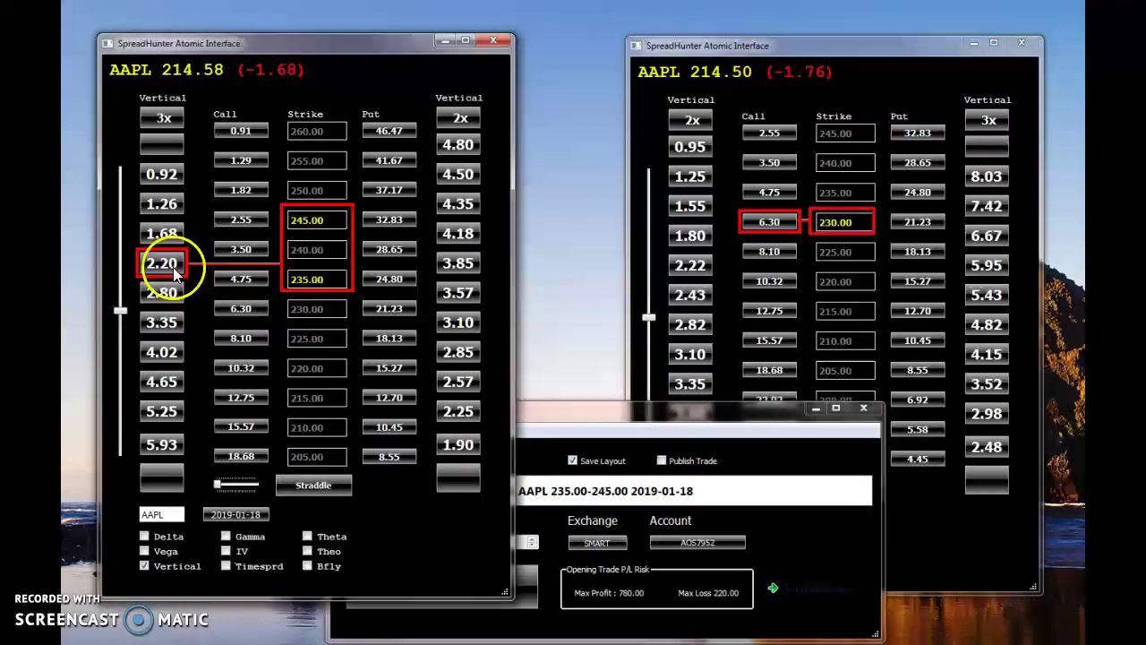
left_click(588, 410)
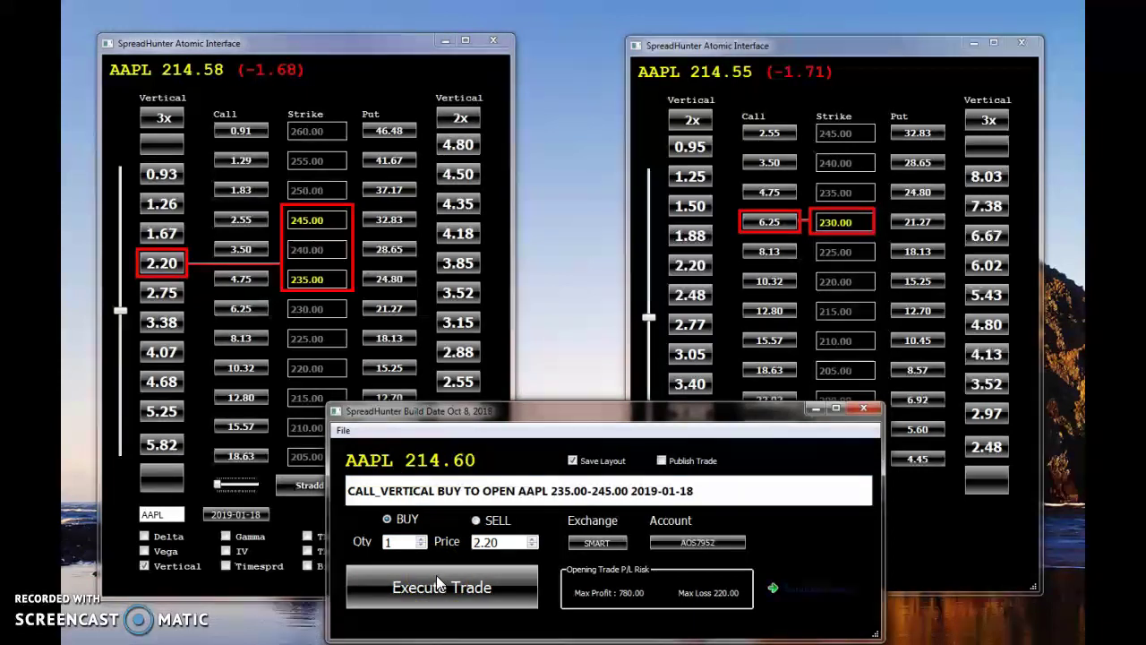
left_click(912, 83)
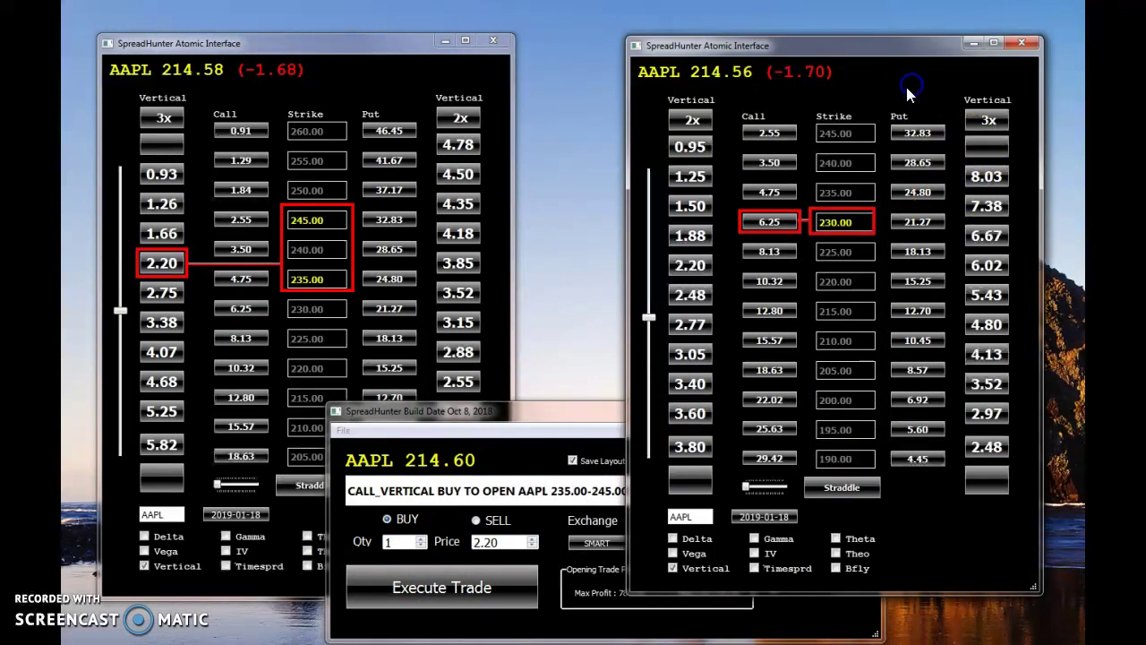
- Switch the ticket from the 225 call at 8.13 to the single 235 call at 4.75
left_click(772, 253)
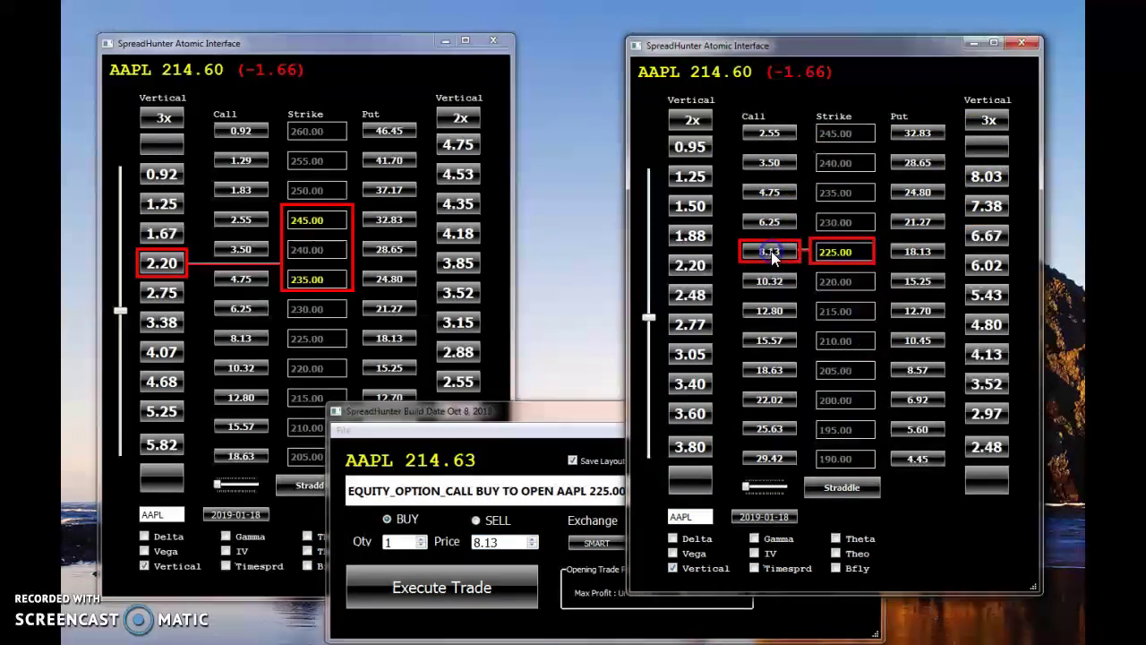
left_click(537, 409)
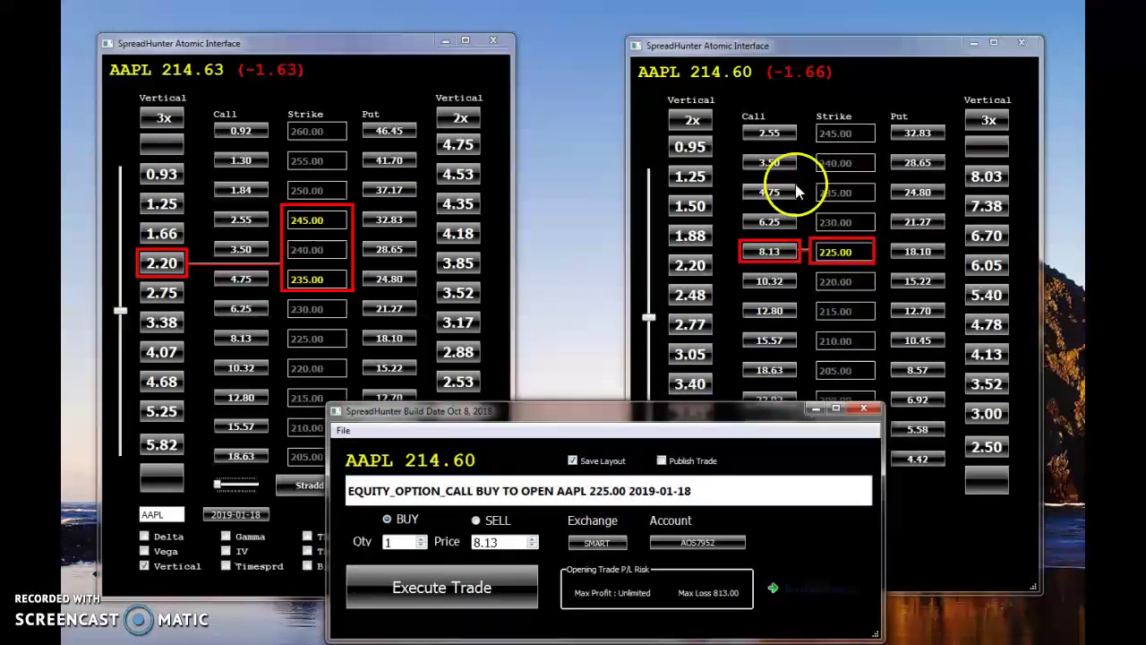
left_click(767, 192)
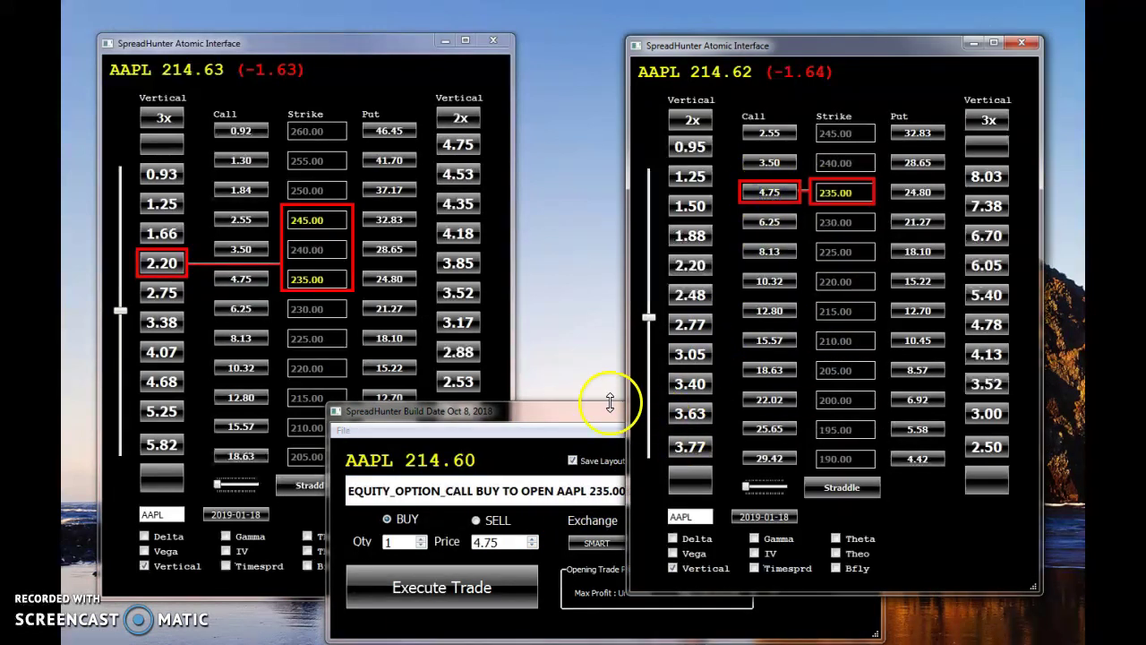
left_click(585, 412)
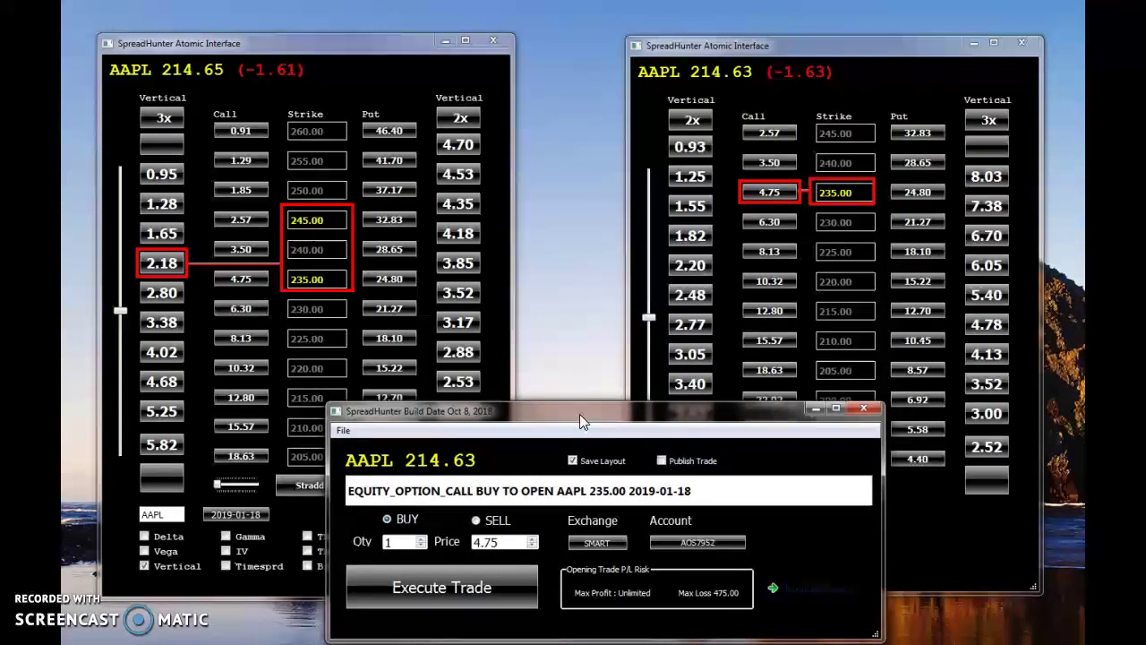
left_click(542, 498)
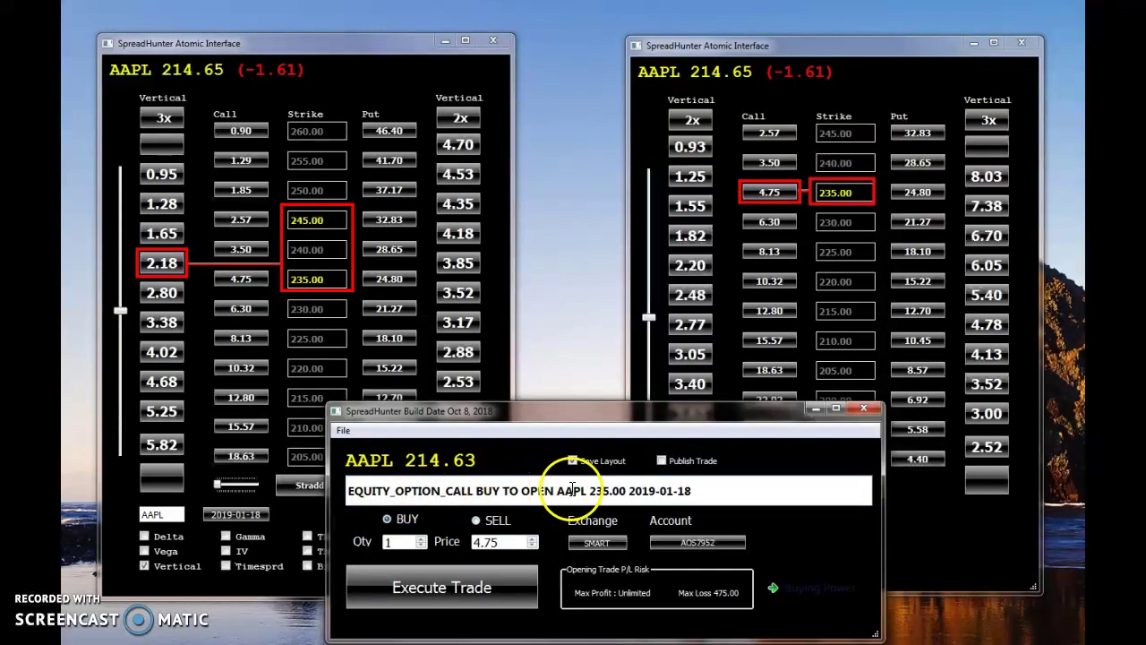
- Raise the 235 call limit price to 4.76 (max loss 476) and execute the trade
left_click(532, 539)
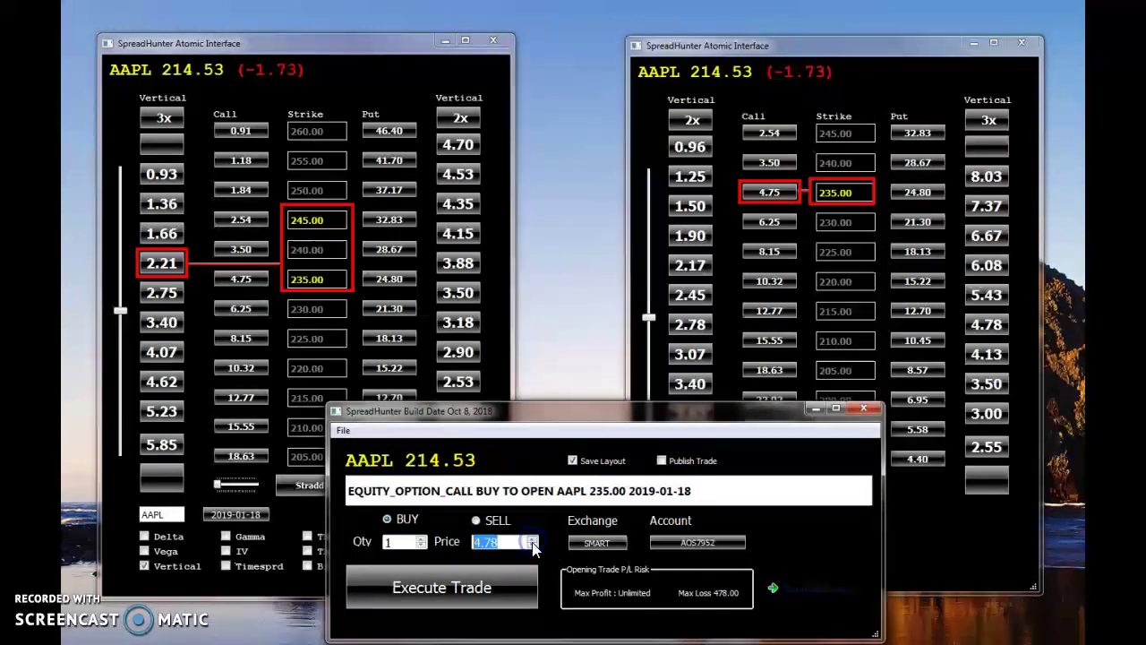
left_click(524, 583)
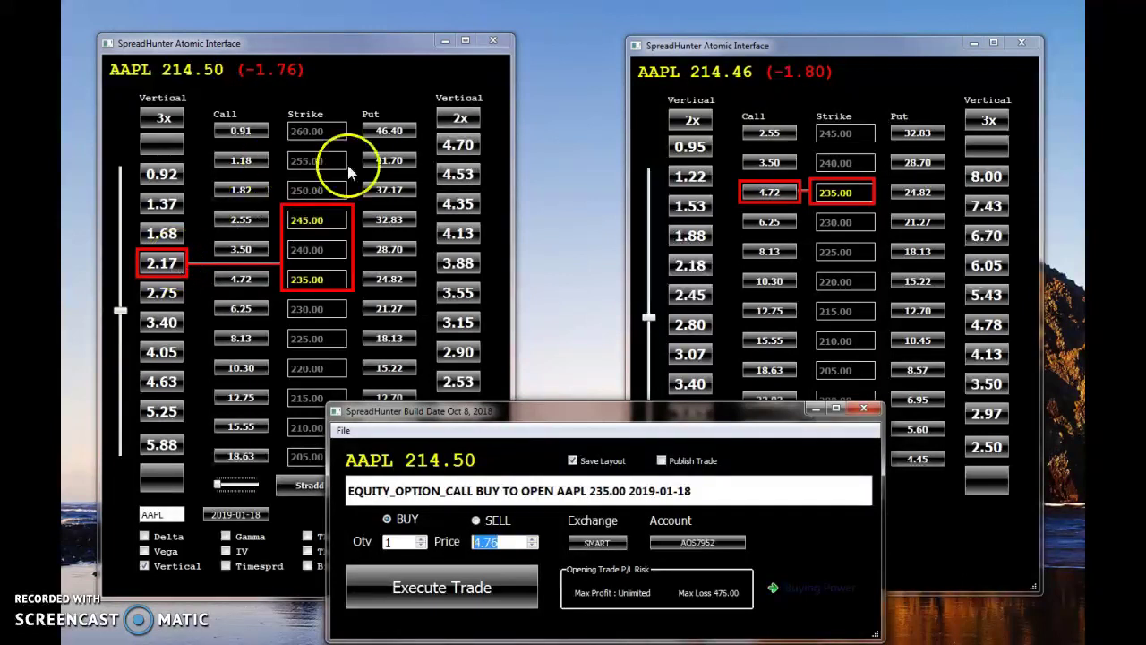
- Pick the single AAPL 230 strike call at 6.25 in the right chain
left_click(769, 190)
left_click(774, 222)
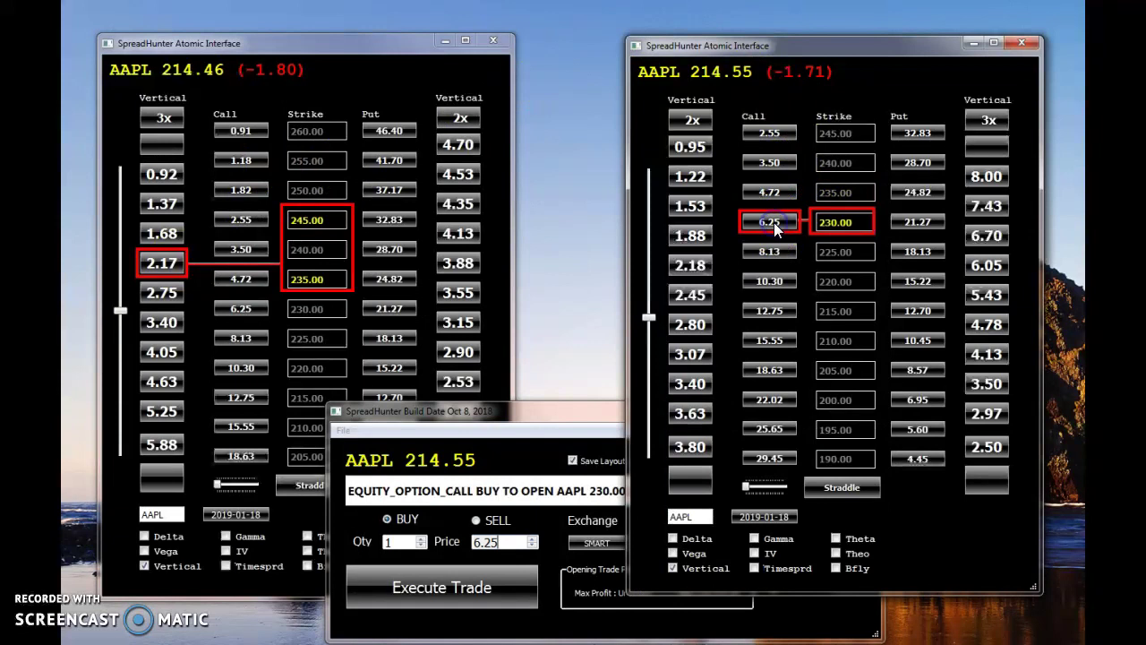
left_click(774, 222)
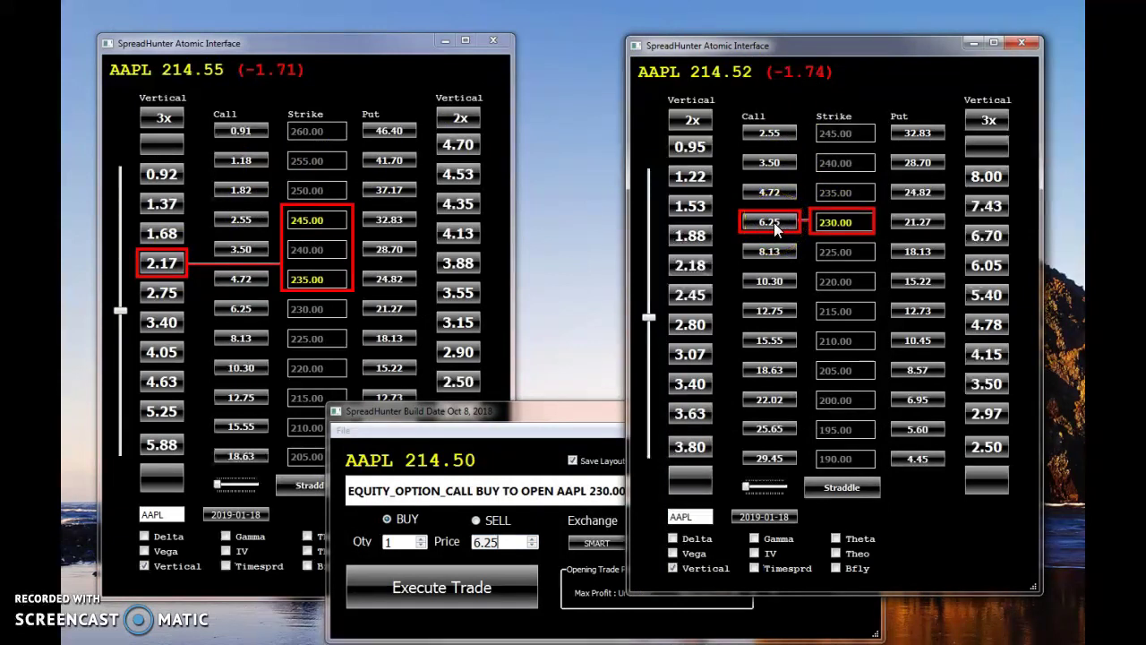
left_click(774, 221)
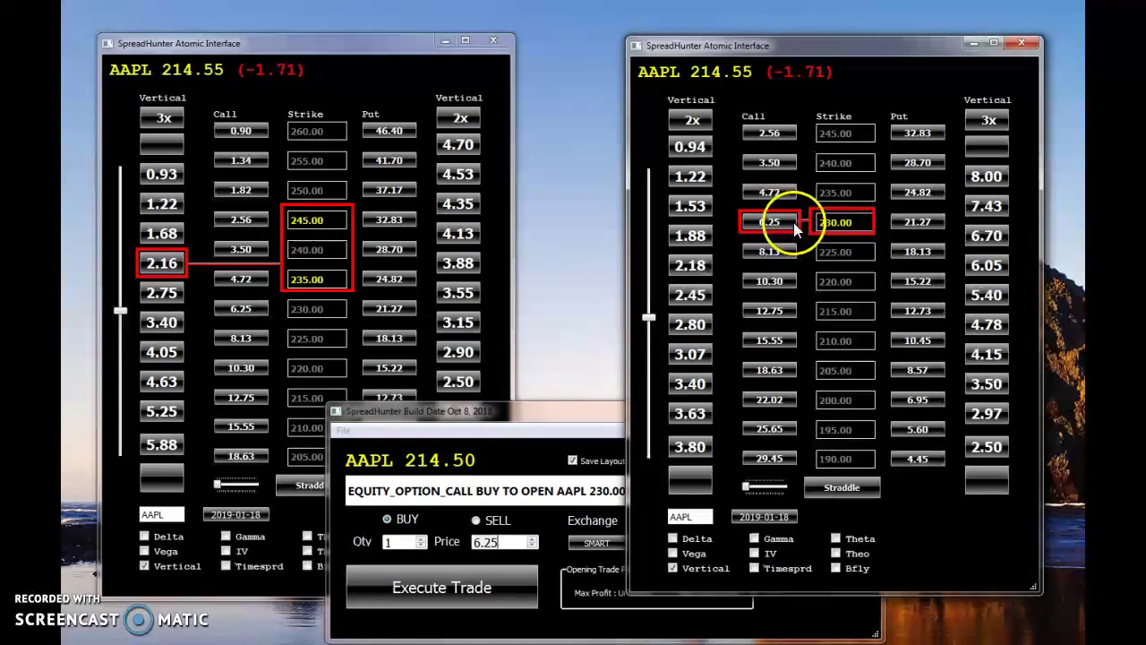